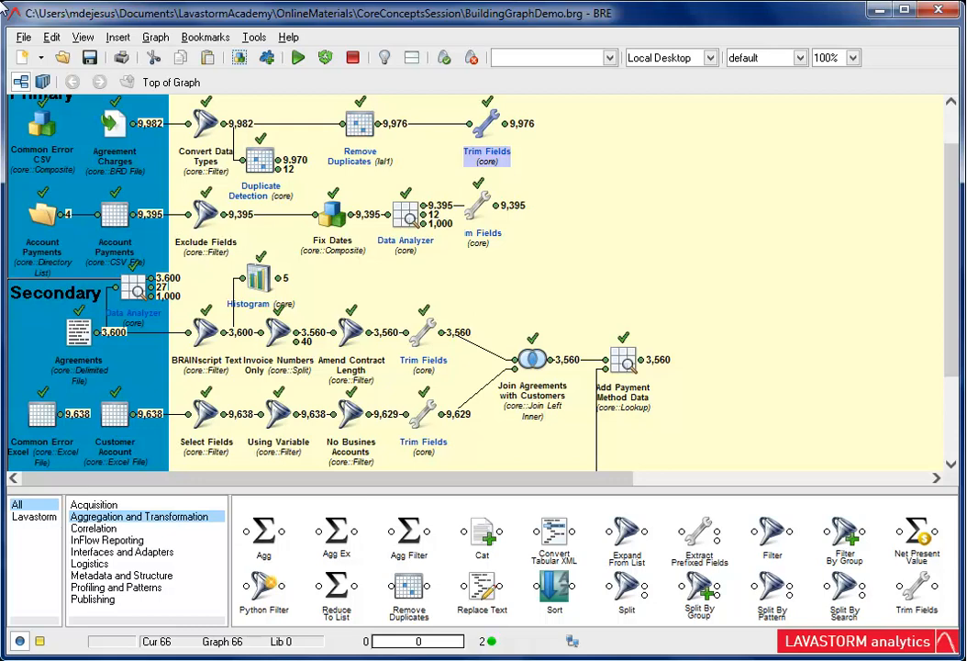
Step: Add an Agg Ex node after the charges Trim Fields node and inspect its input's Customer_Account, Agreement_Number and Charge_Value columns
double_click(335, 533)
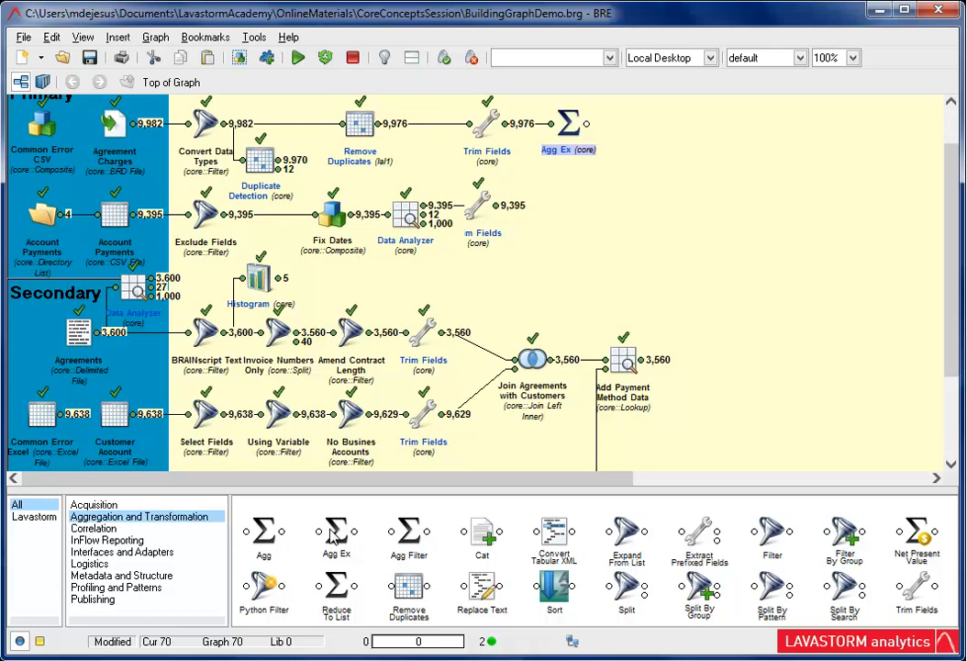
double_click(553, 126)
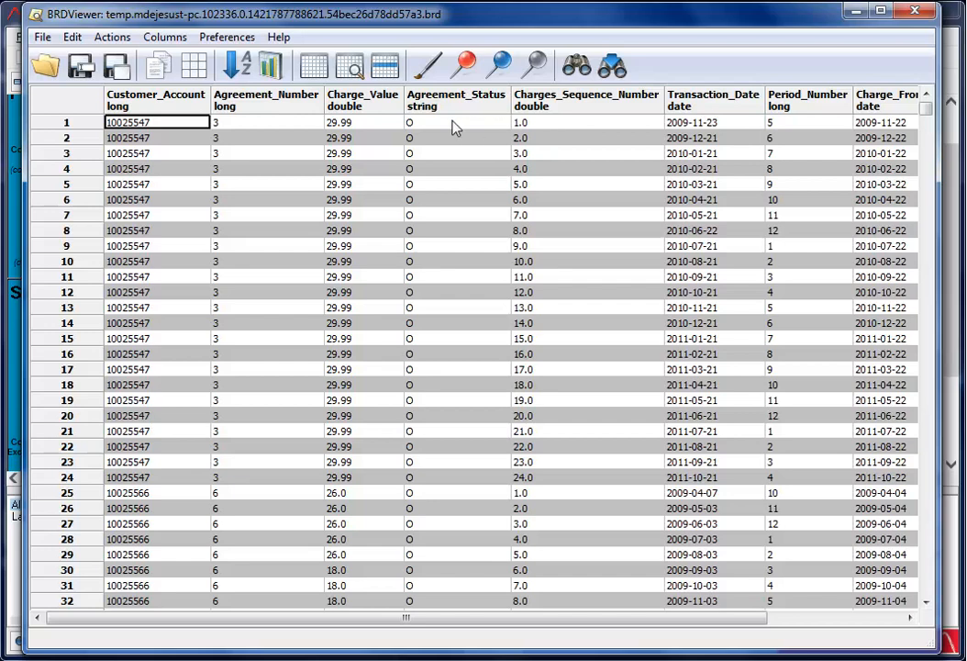
drag(159, 103, 266, 103)
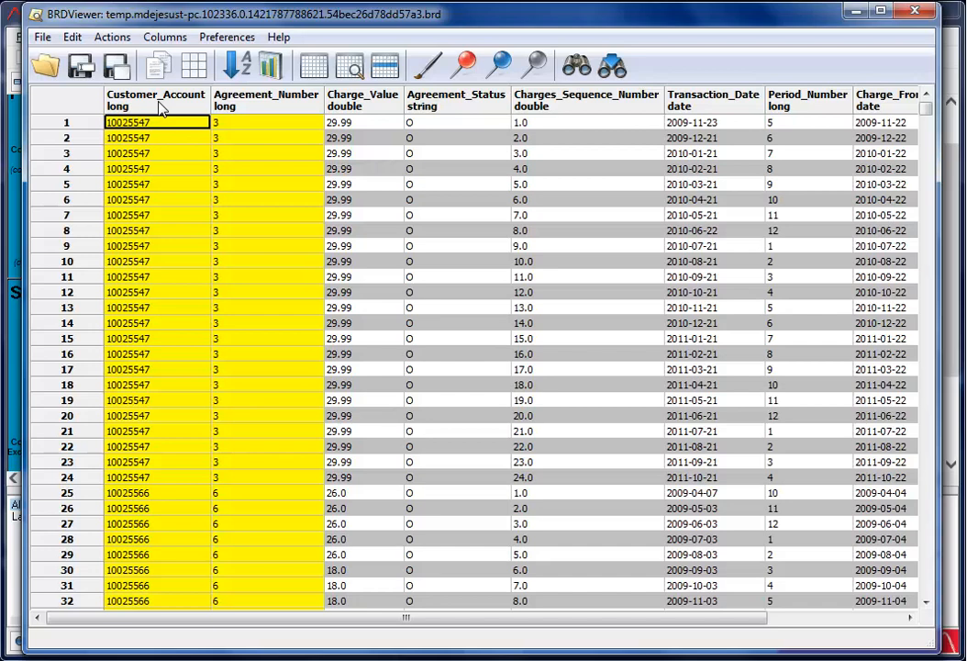
click(369, 108)
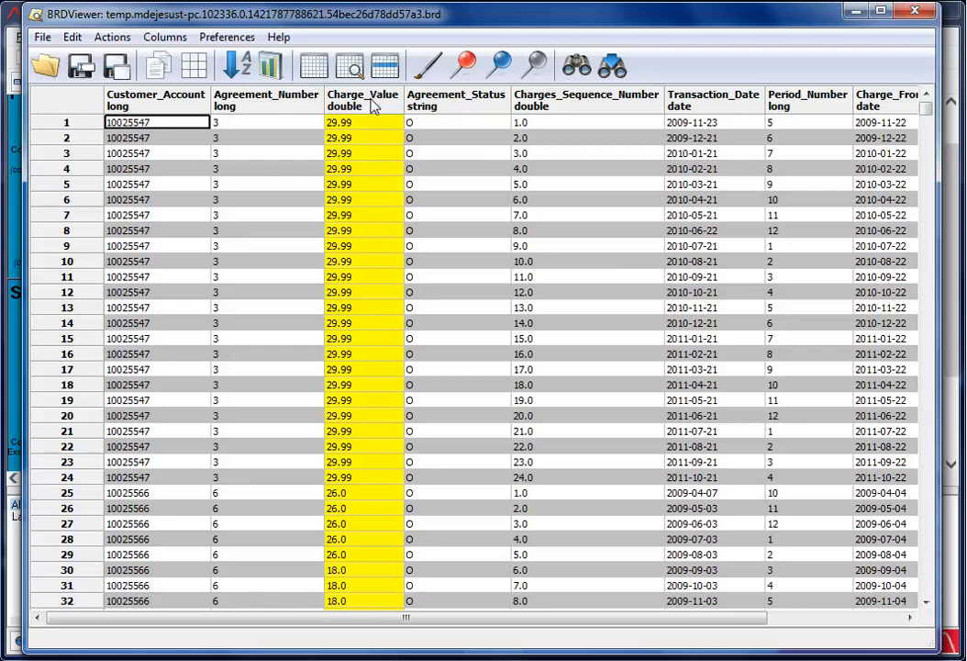
click(921, 12)
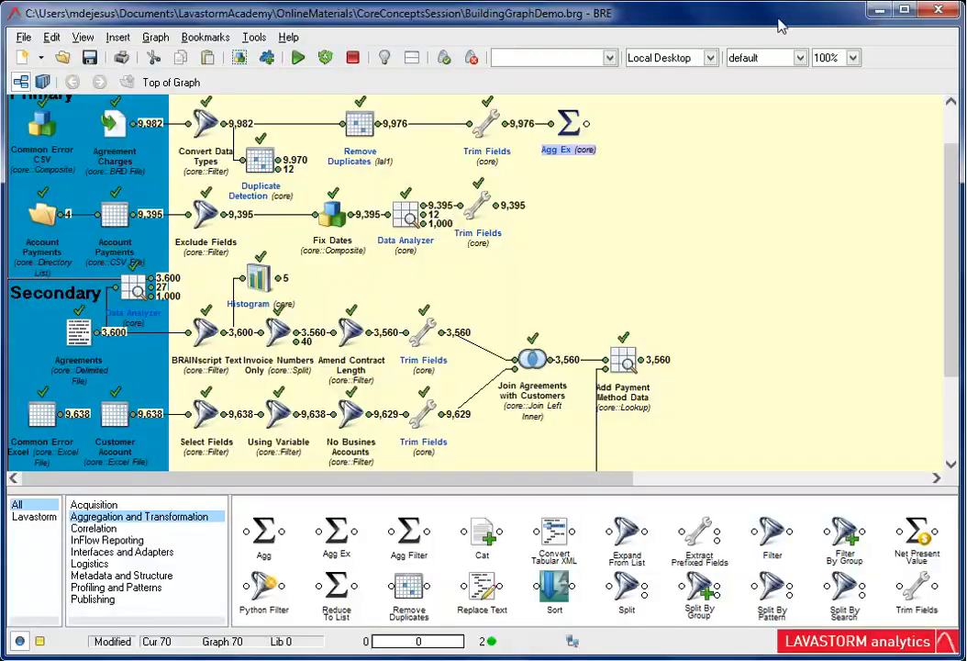
Step: In the Agg Ex node's script, define CHG_Count = groupCount() and CHG_Sum = groupSum(Charge_Value) above the emit statement
double_click(568, 123)
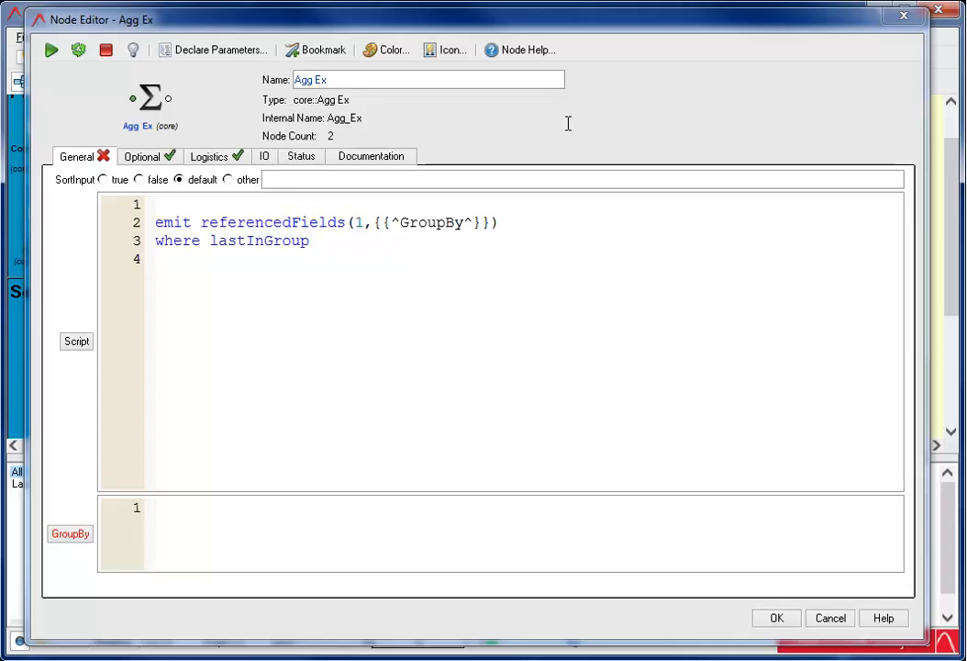
click(158, 204)
text(CHG_Count = gro)
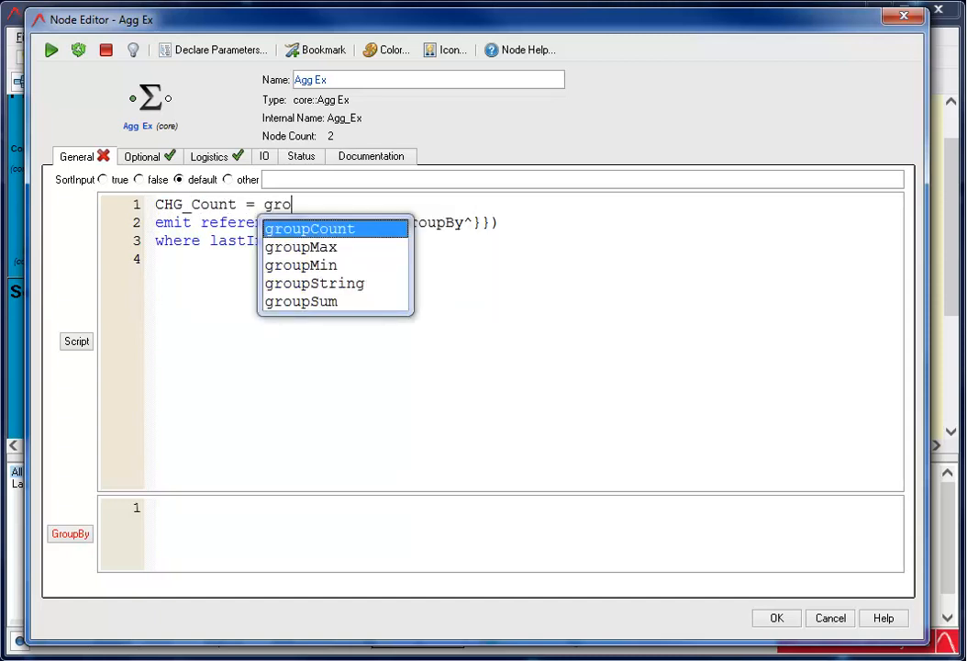
key(Return)
key(Return)
text(CHG_Sum = gr)
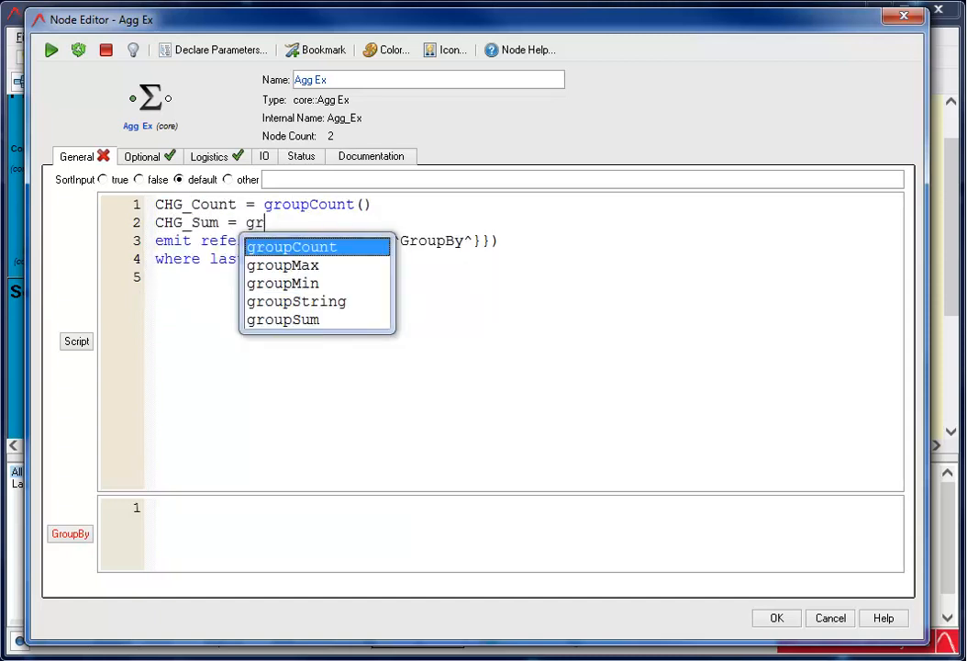
text(ou)
key(Down)
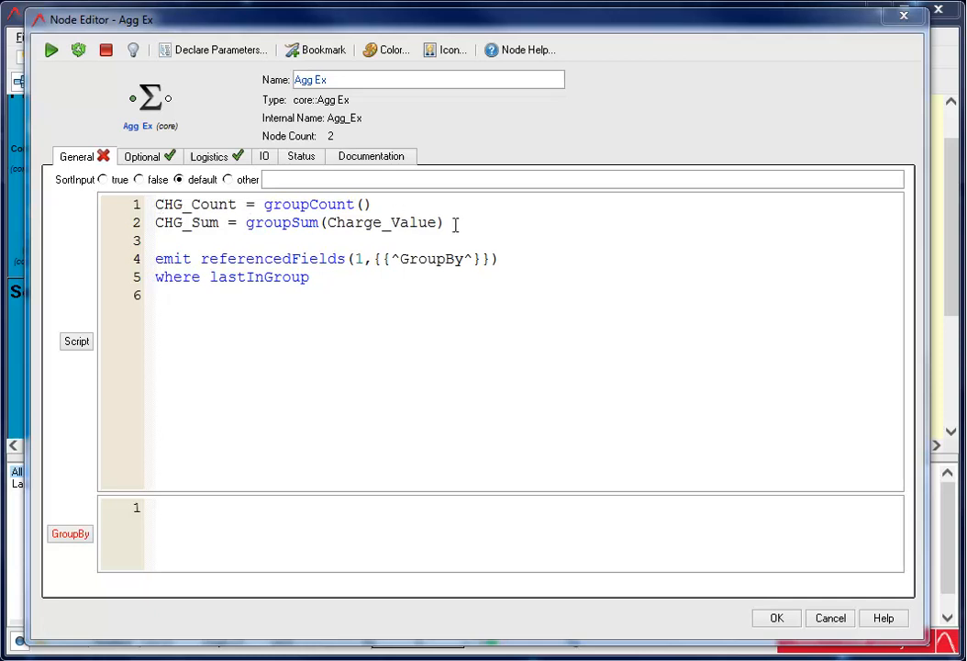
Step: Add CHG_Count and CHG_Sum to the emit statement and set GroupBy to 'Customer_Account','Agreement_Number'
click(510, 259)
text(, CHG_Co)
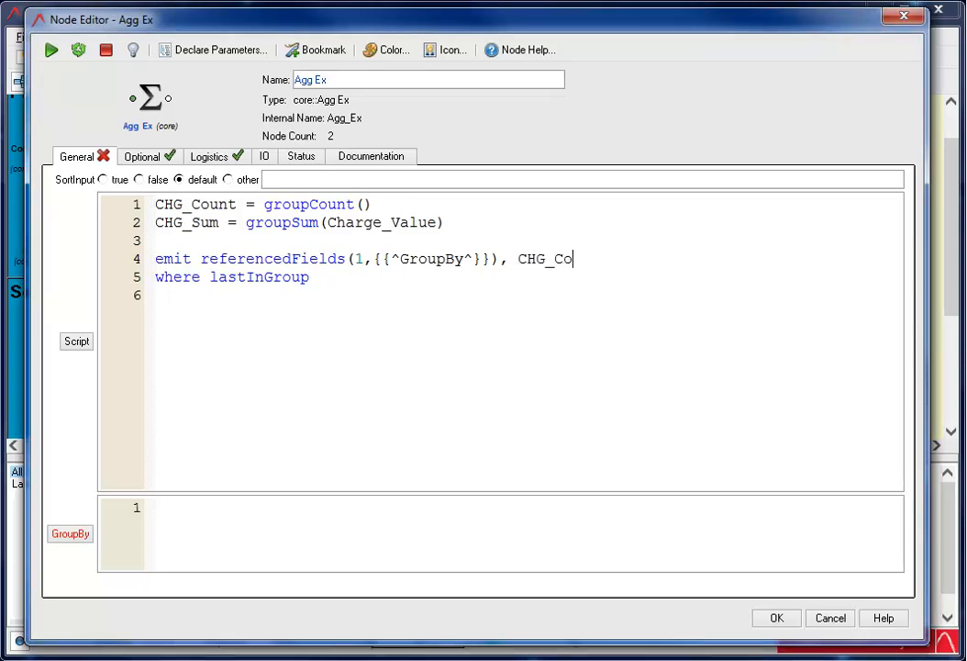
text(unt, CHG_Su)
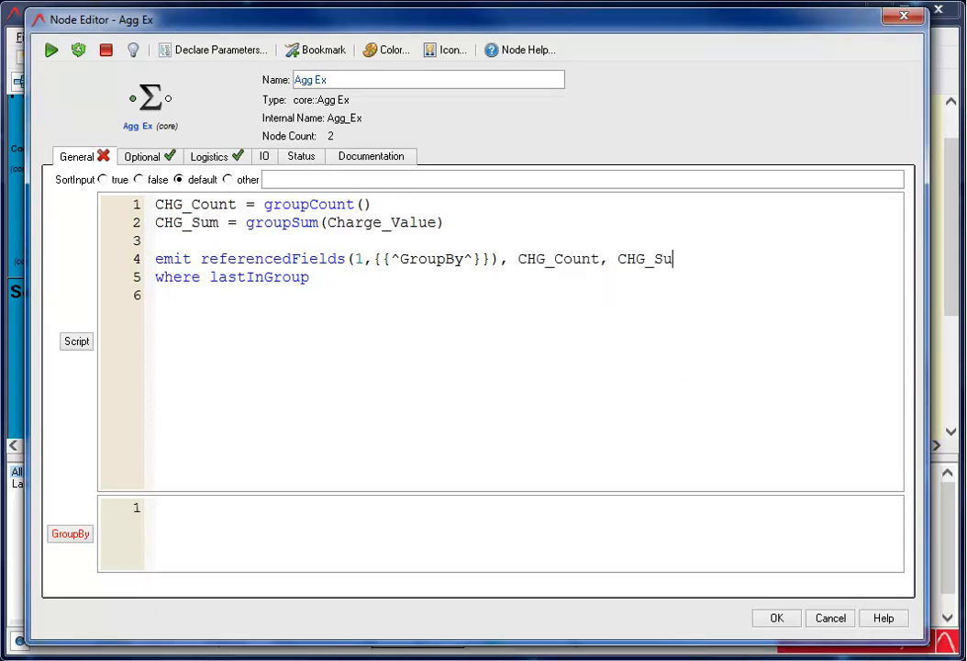
text(m)
click(156, 508)
text('c)
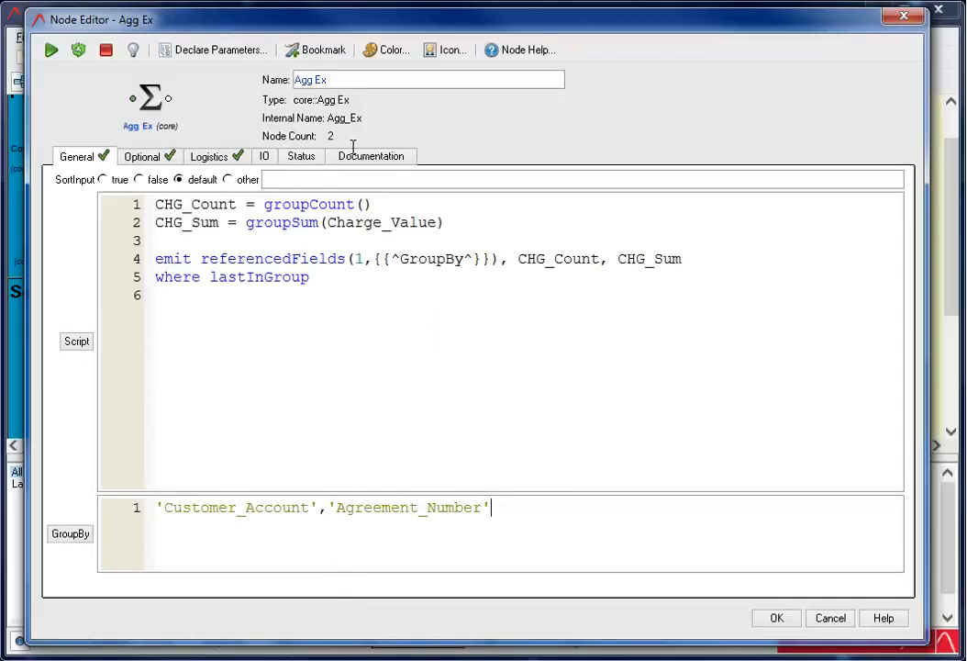
Step: Rename the node Calculate Charges and run it
triple_click(353, 80)
text(Calculate Charges)
click(51, 51)
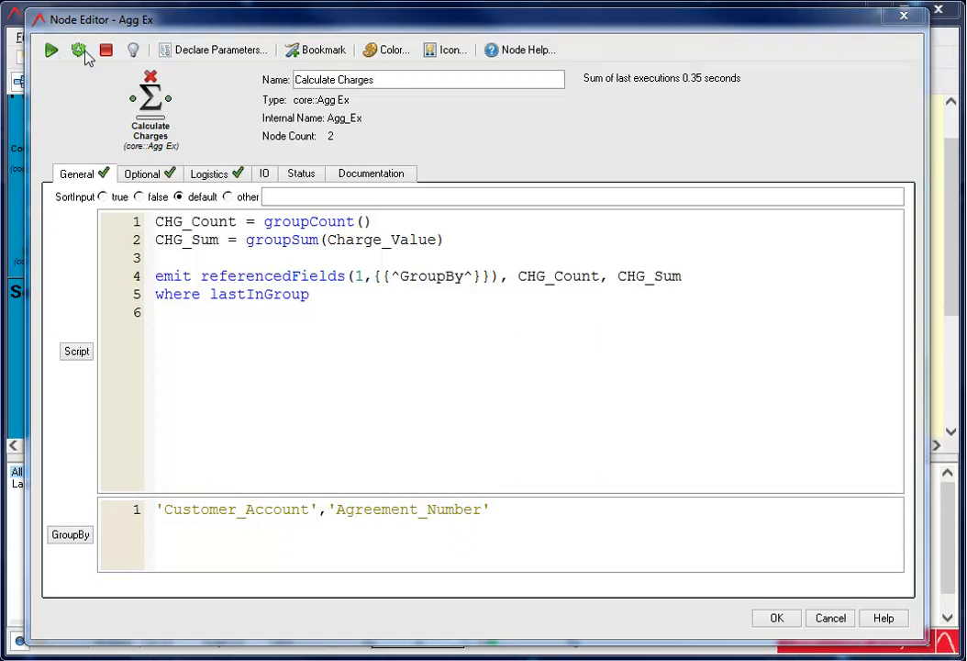
Step: Set SortInput to true, rerun the Calculate Charges node with its settings accepted, and view its output data
mouse_move(153, 106)
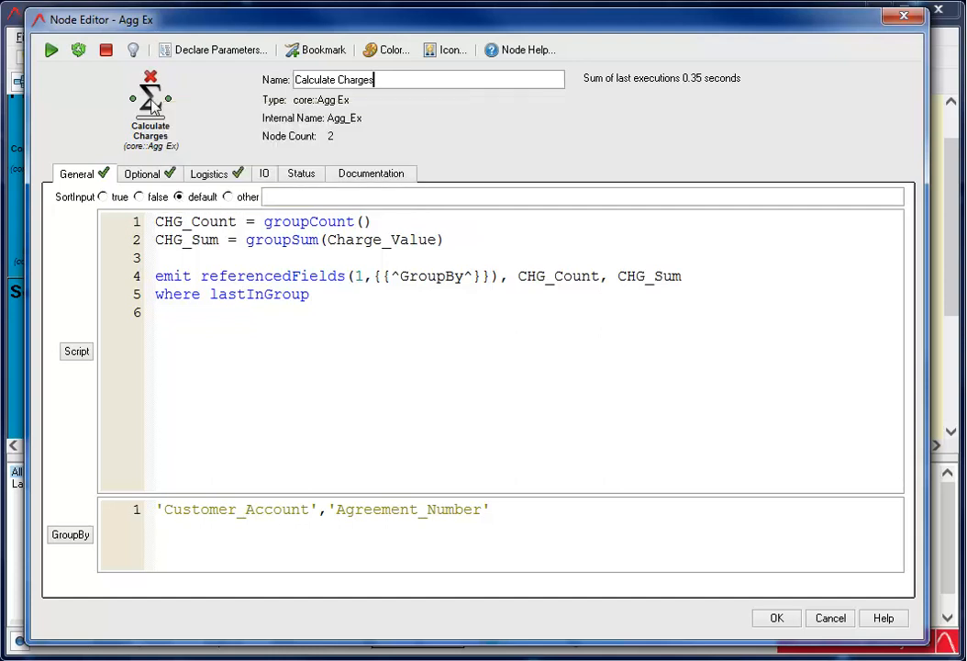
click(102, 197)
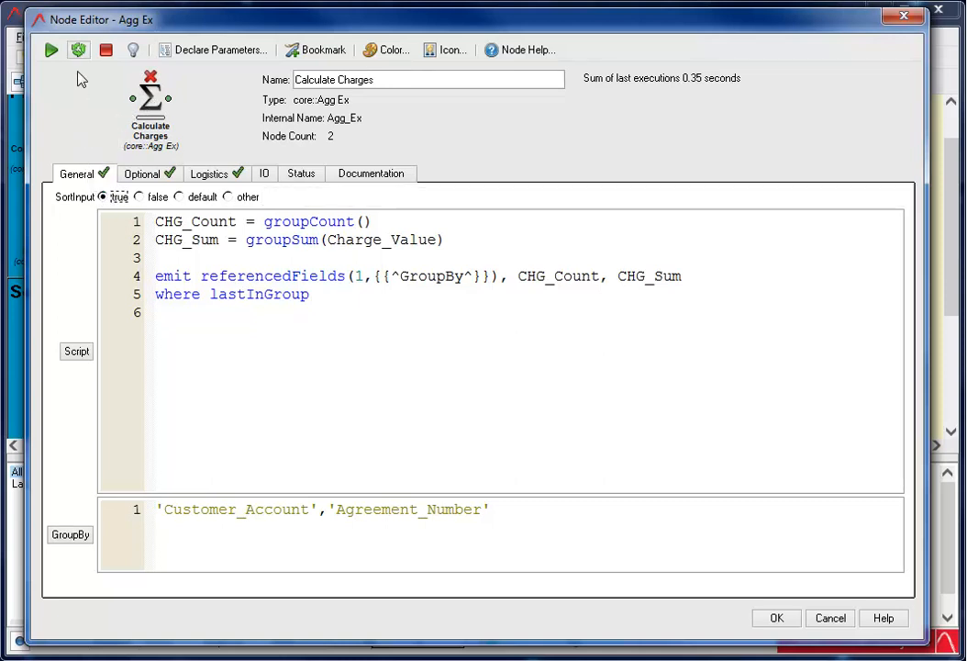
click(78, 51)
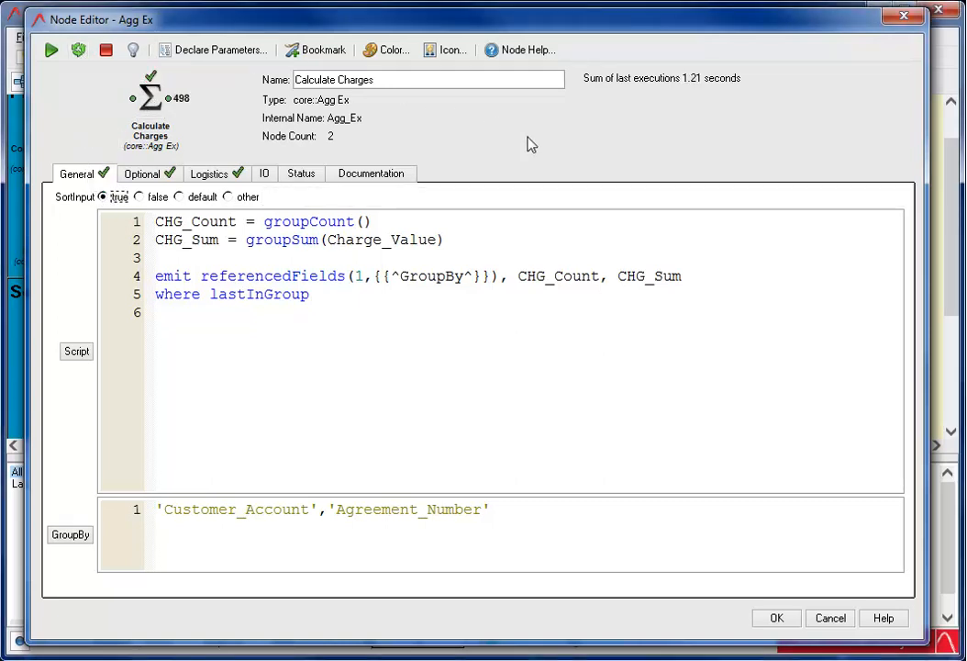
click(777, 619)
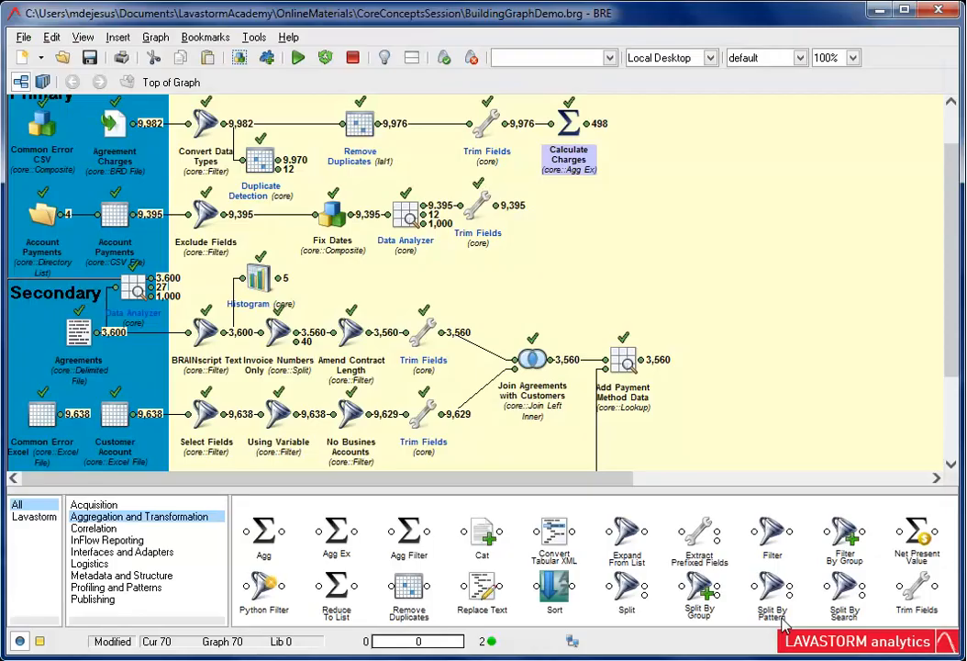
double_click(587, 124)
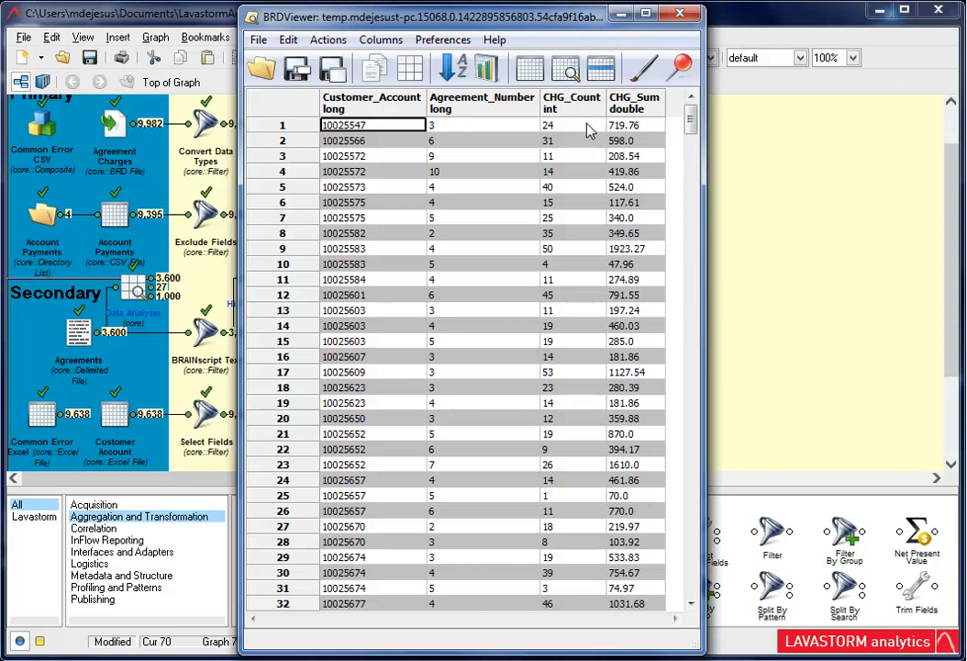
click(680, 13)
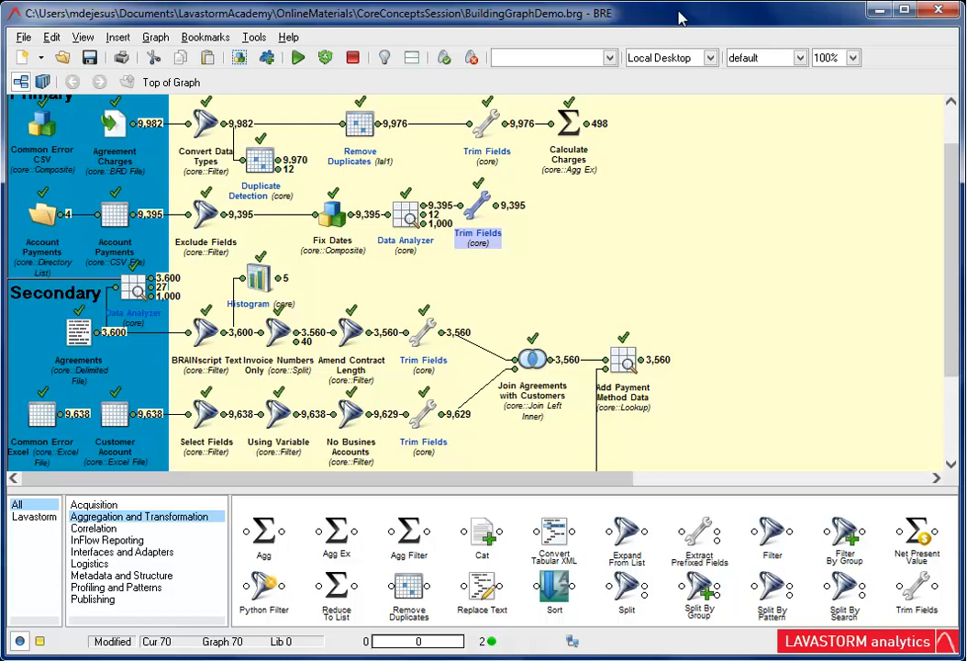
Step: Add an Agg Ex node after the payments Trim Fields node and inspect its input's account, agreement and Payment_Value columns
double_click(336, 532)
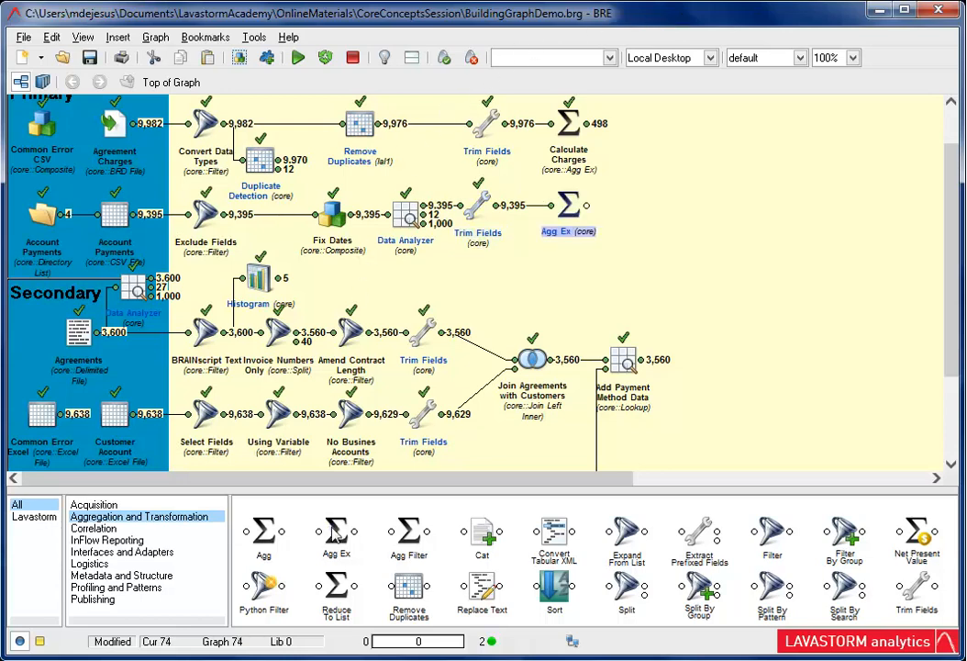
click(552, 207)
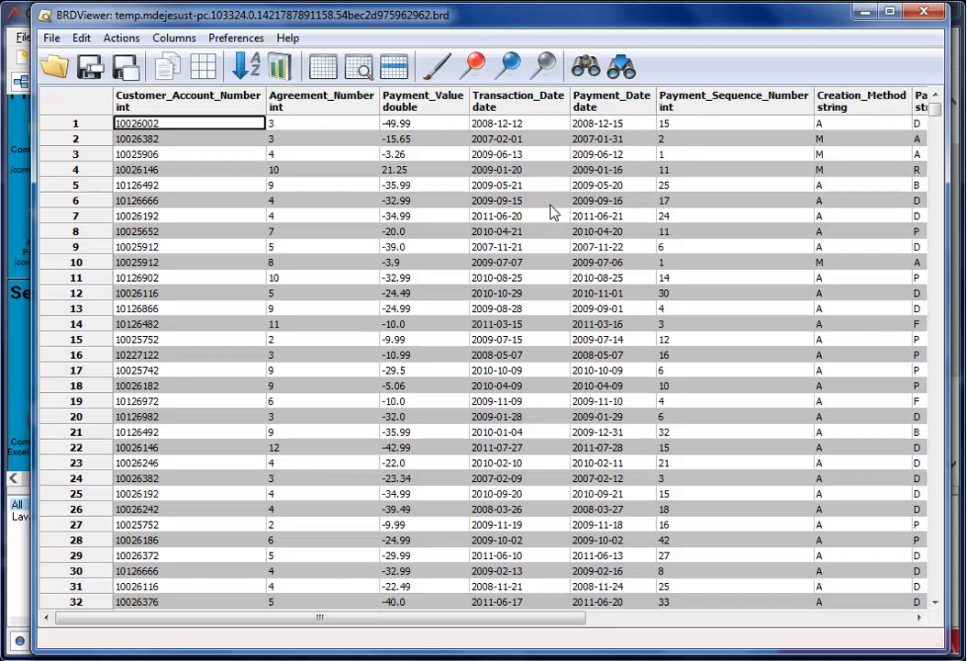
click(227, 109)
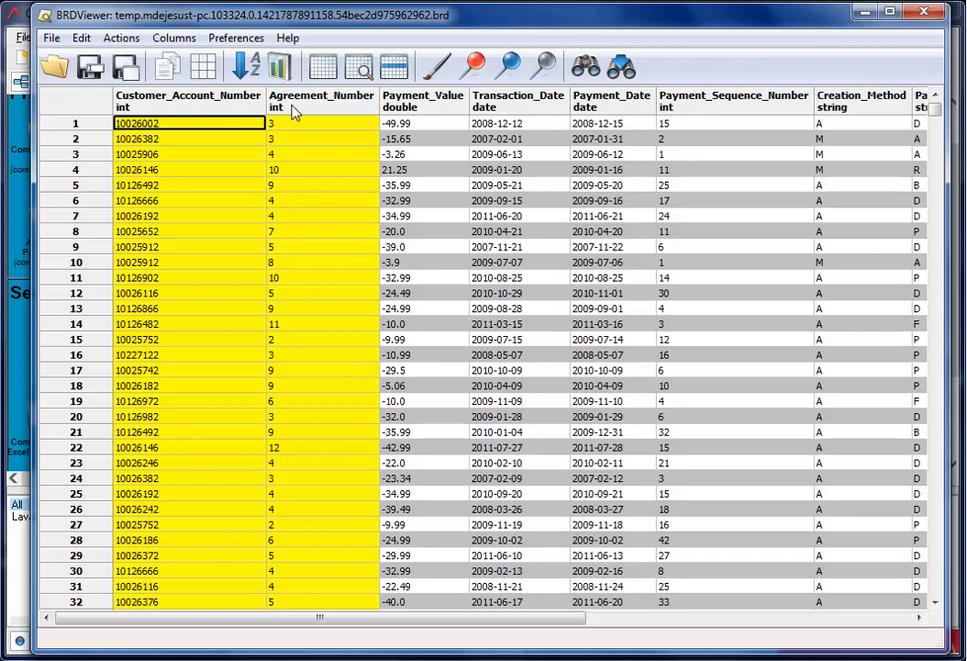
click(410, 108)
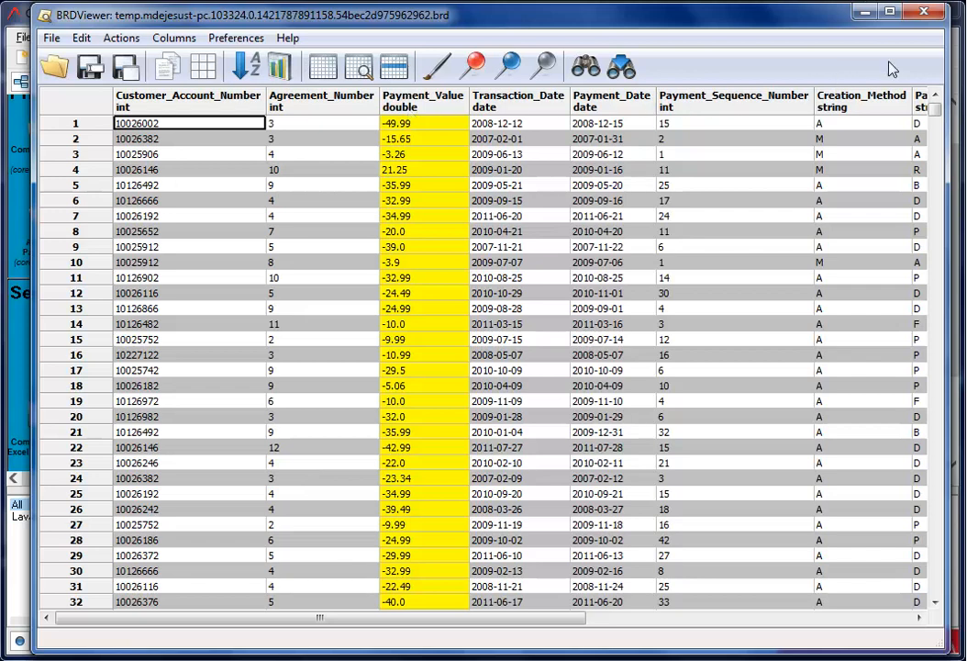
click(923, 11)
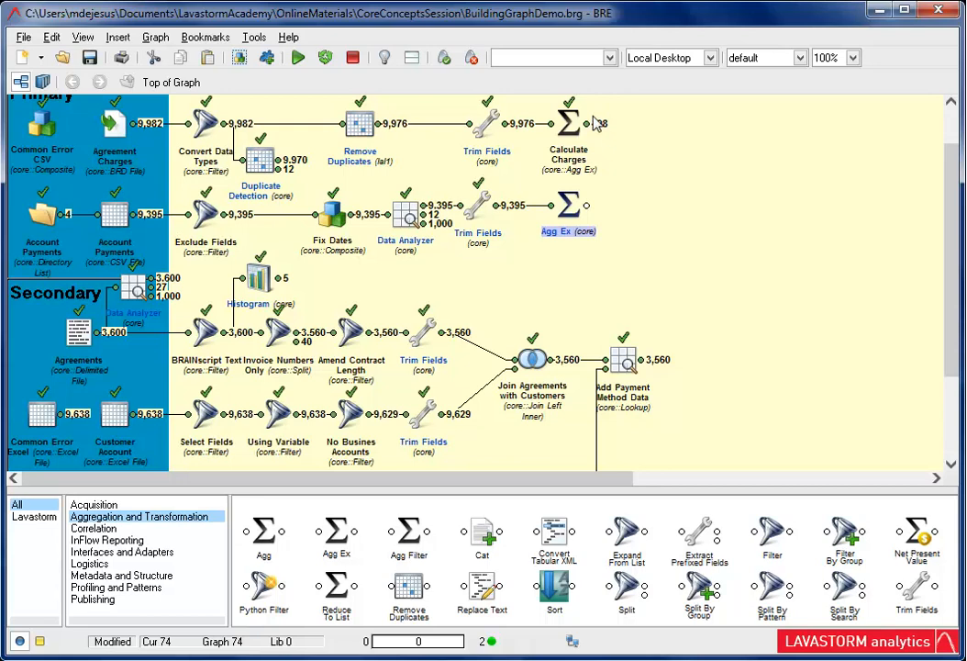
Step: Open the new payments Agg Ex node and define PAY_Count = groupCount() at the start of its script
double_click(569, 206)
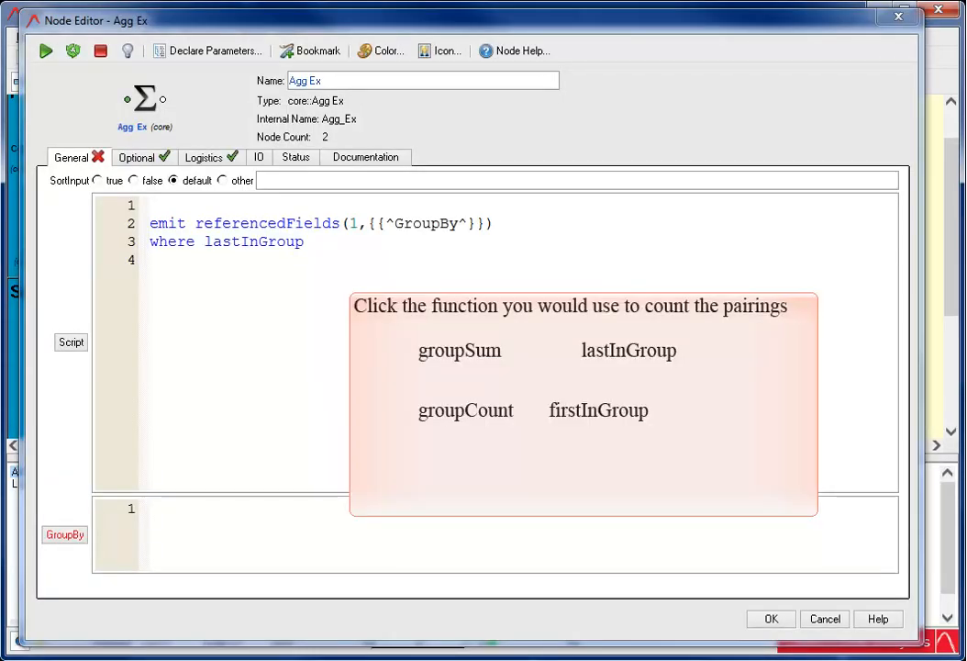
text(PAY_Count)
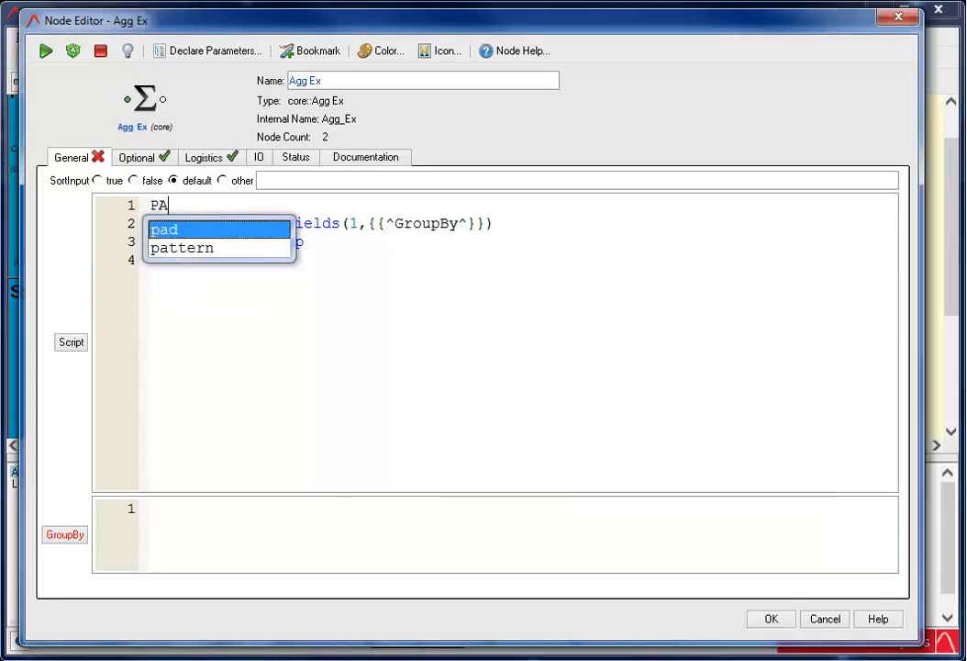
text(gro)
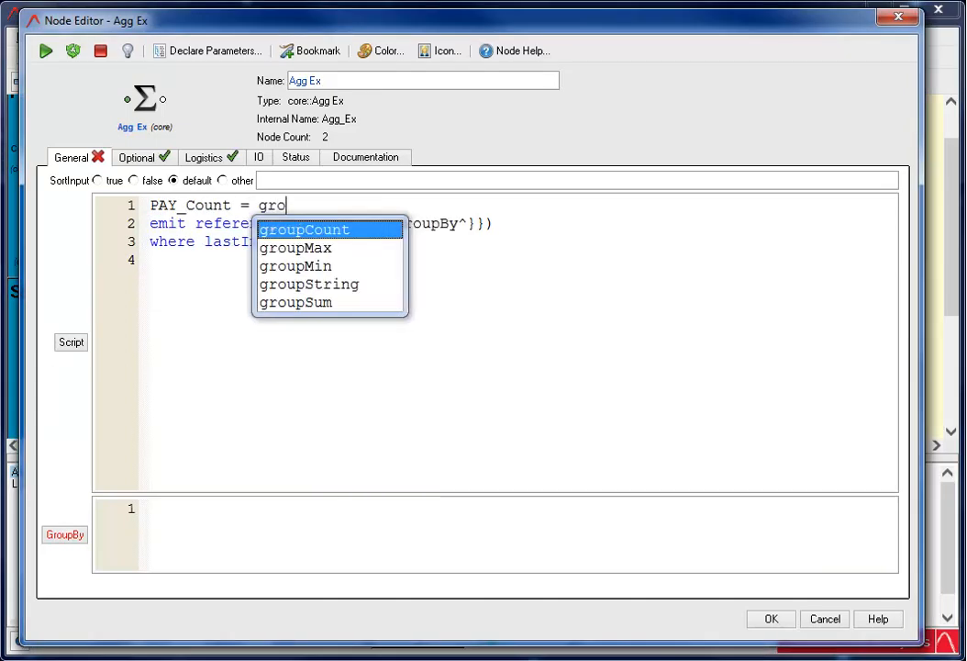
key(Return)
key(Return)
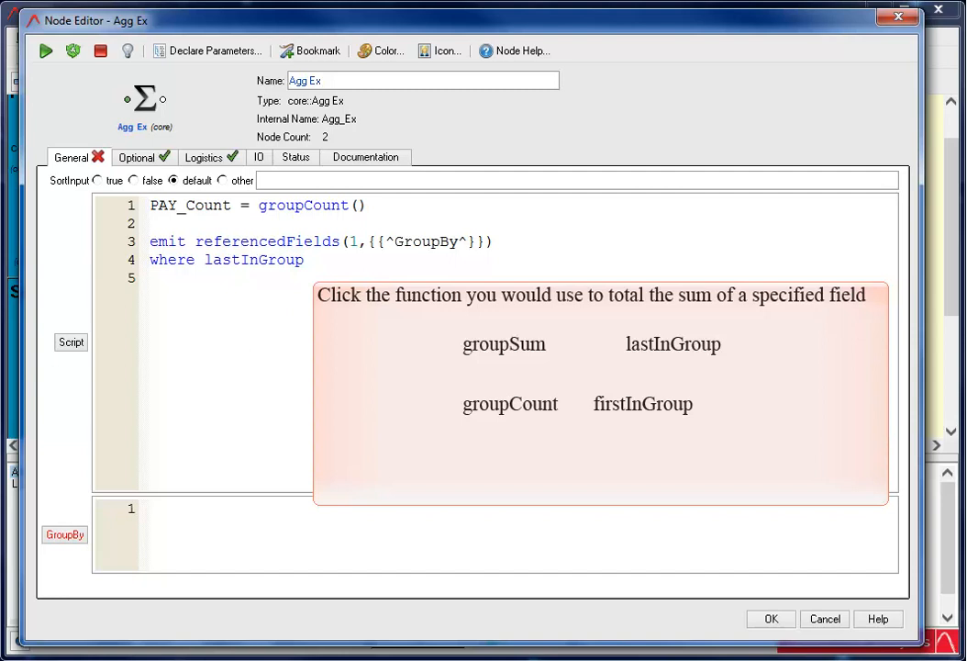
Step: Define PAY_Sum = groupSum(Payment_Value) on the line below PAY_Count in the script
text(PAY_Sum)
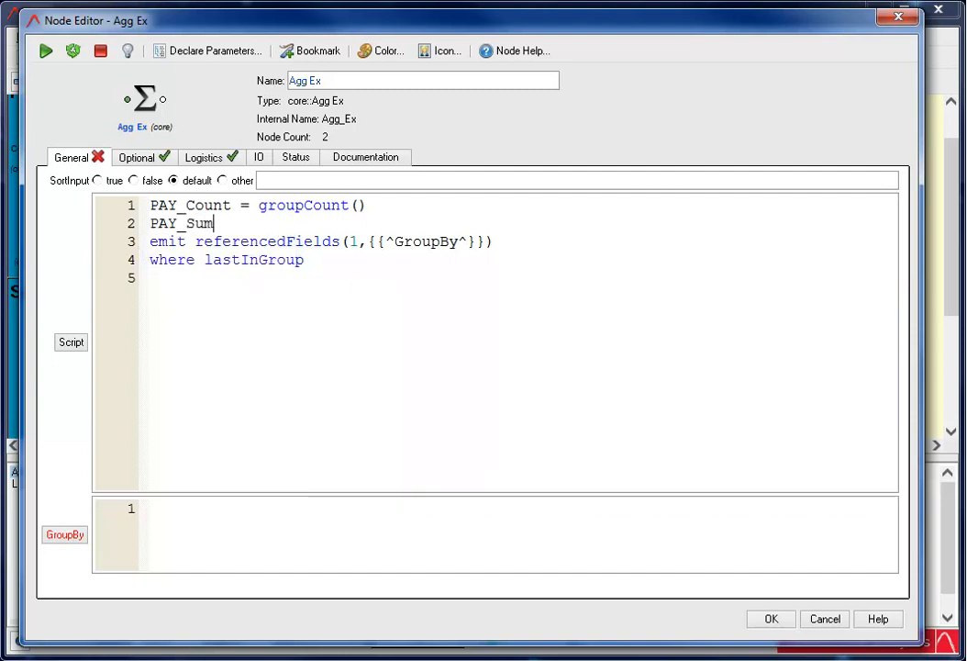
text( = grou)
key(Down)
key(Down)
key(Down)
key(Down)
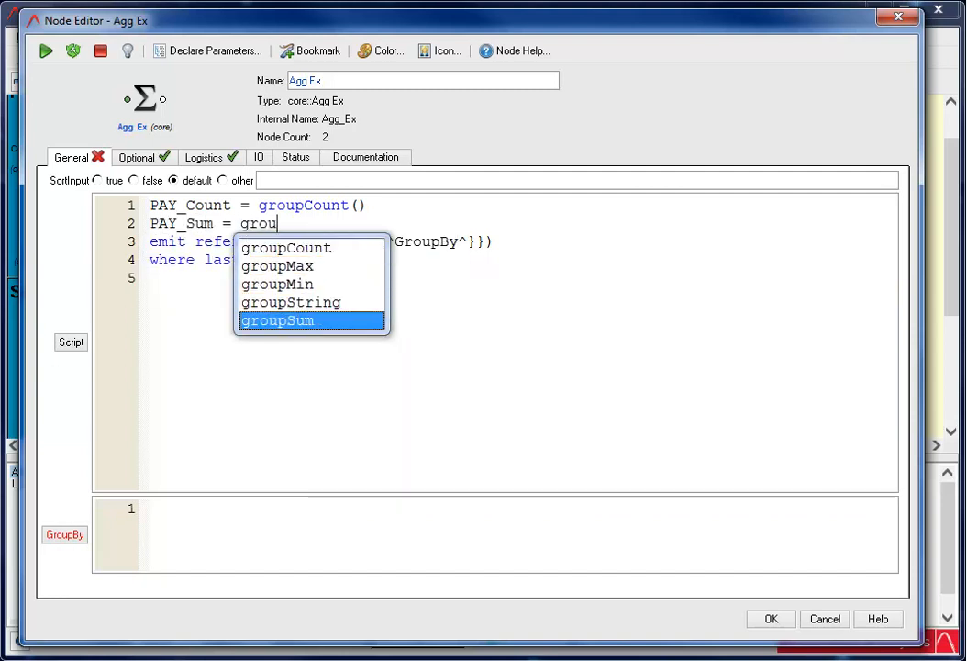
key(Return)
text((Payment_Value))
key(Return)
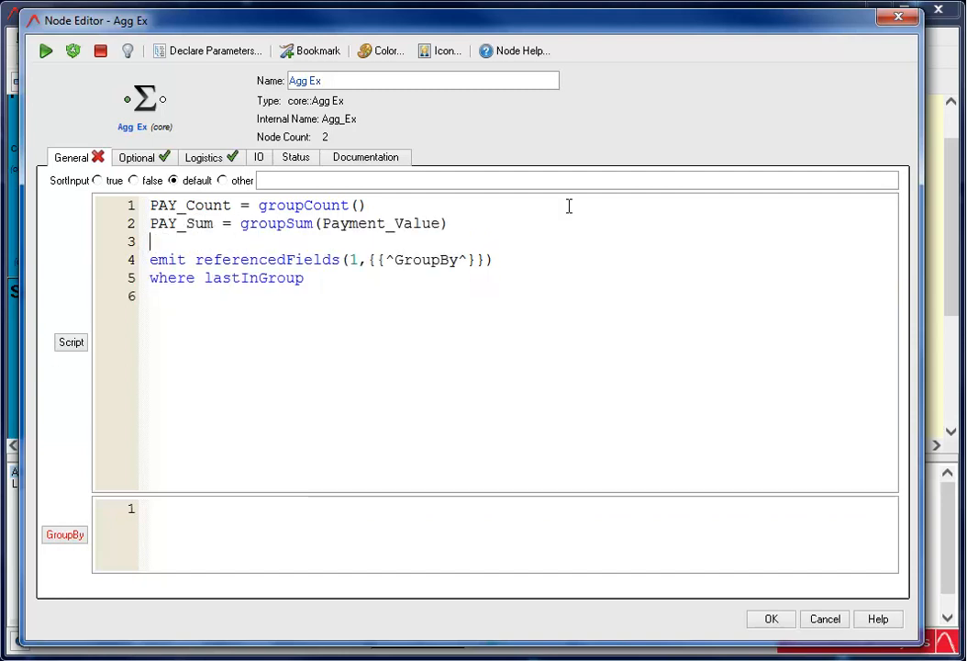
Step: Add PAY_Count and PAY_Sum to the emit statement and set GroupBy to 'Customer_Account_Number', 'Agreement_Number'
click(503, 261)
text(, PAY_Count, PAY_)
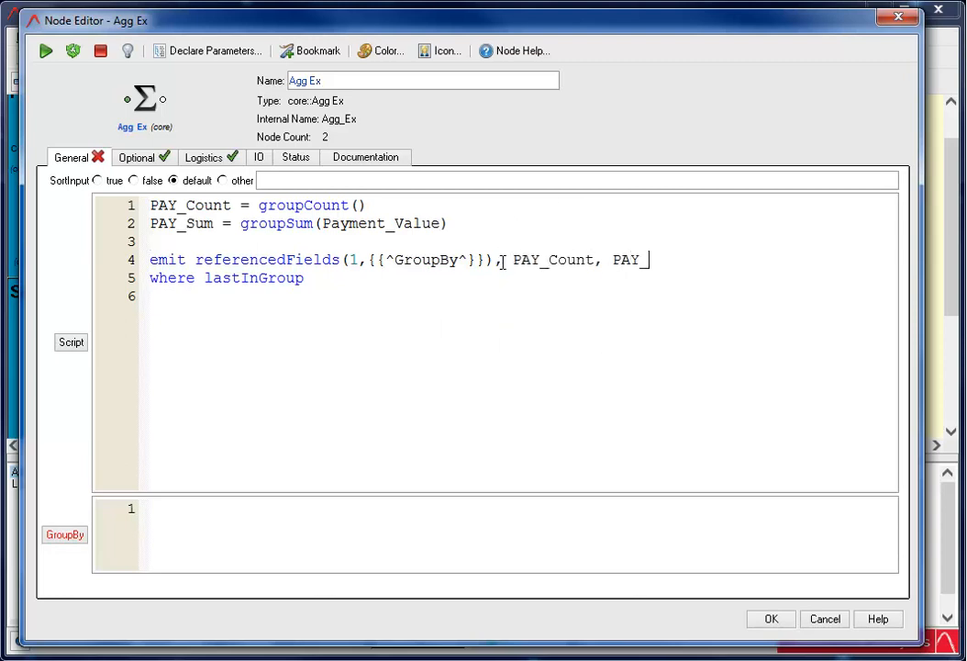
text(Sum)
click(156, 508)
text('c)
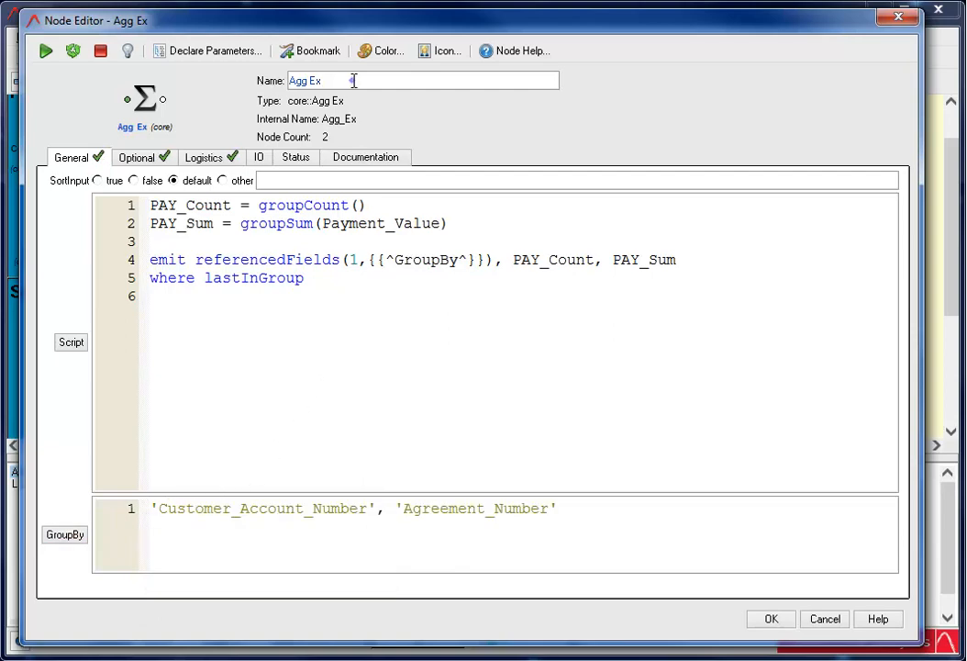
Step: Rename the payments Agg Ex node as Calculate Payments
triple_click(352, 80)
text(Cal)
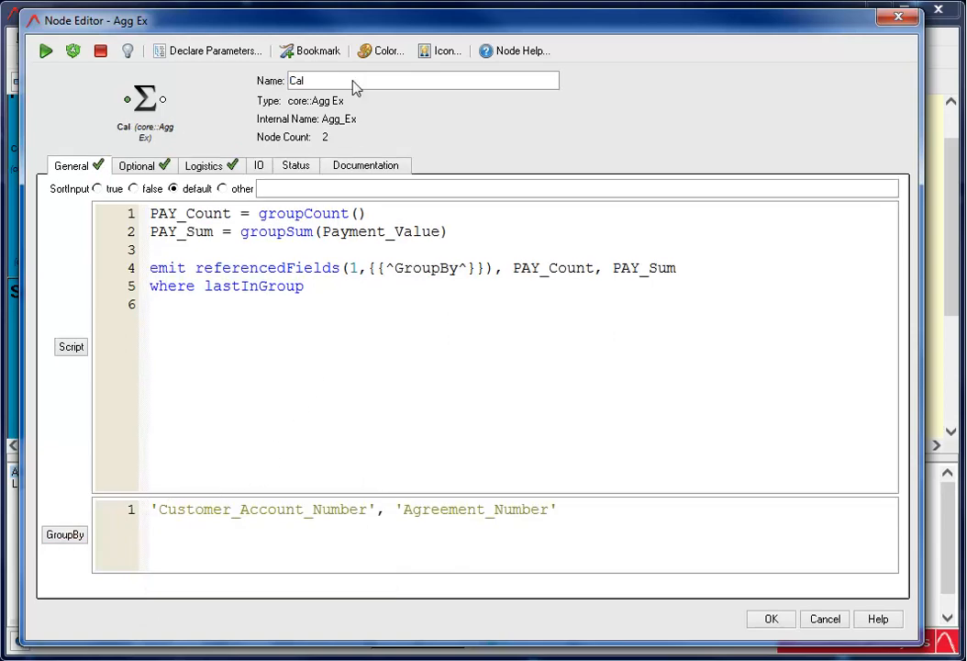
text(culate Payments)
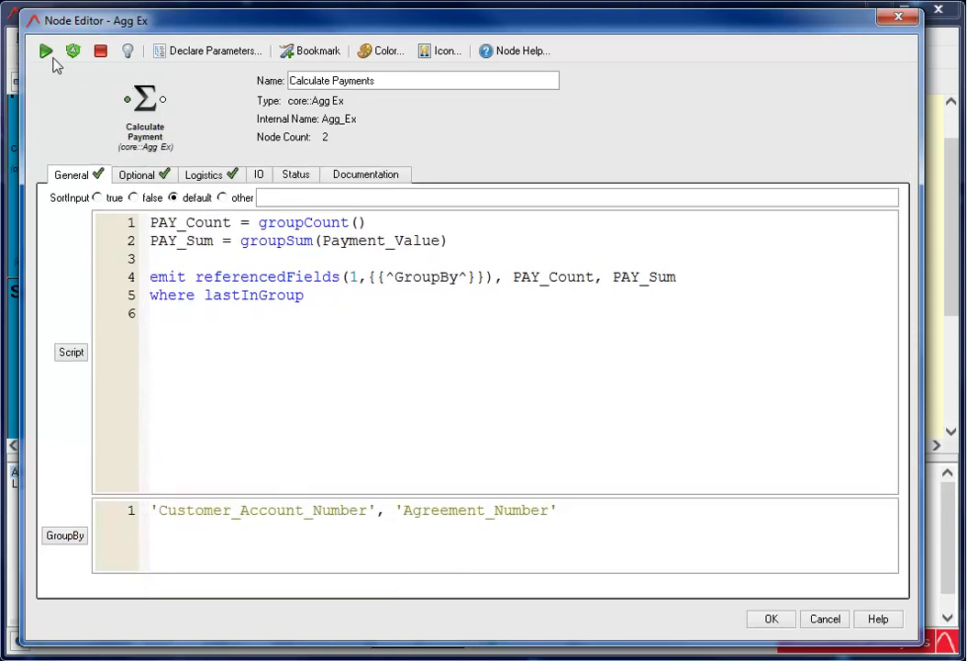
Step: Run the Calculate Payments node, set its SortInput to true and rerun it, keeping the node's settings
click(45, 50)
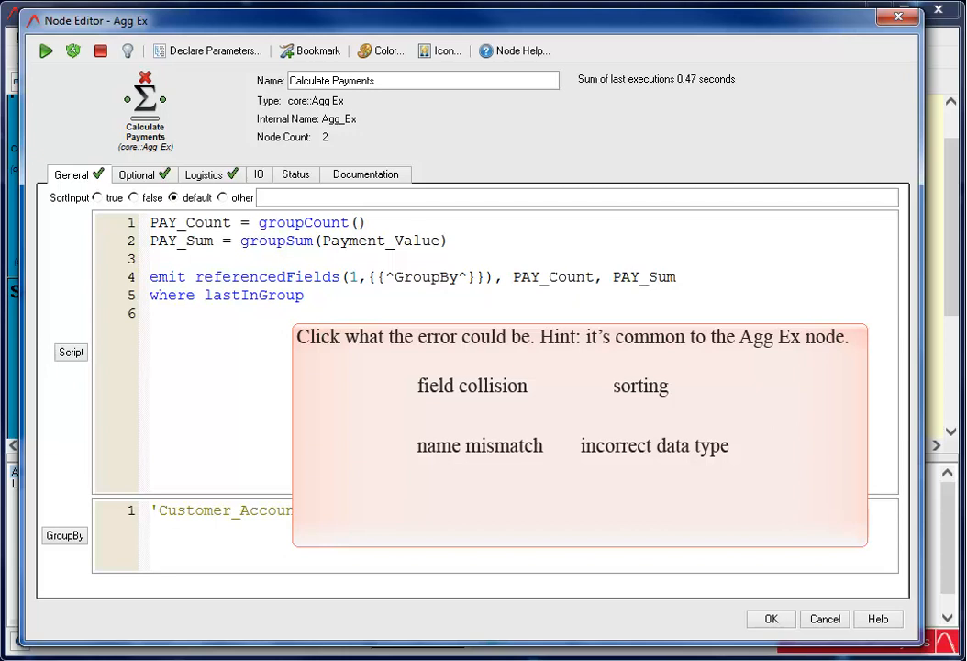
mouse_move(154, 84)
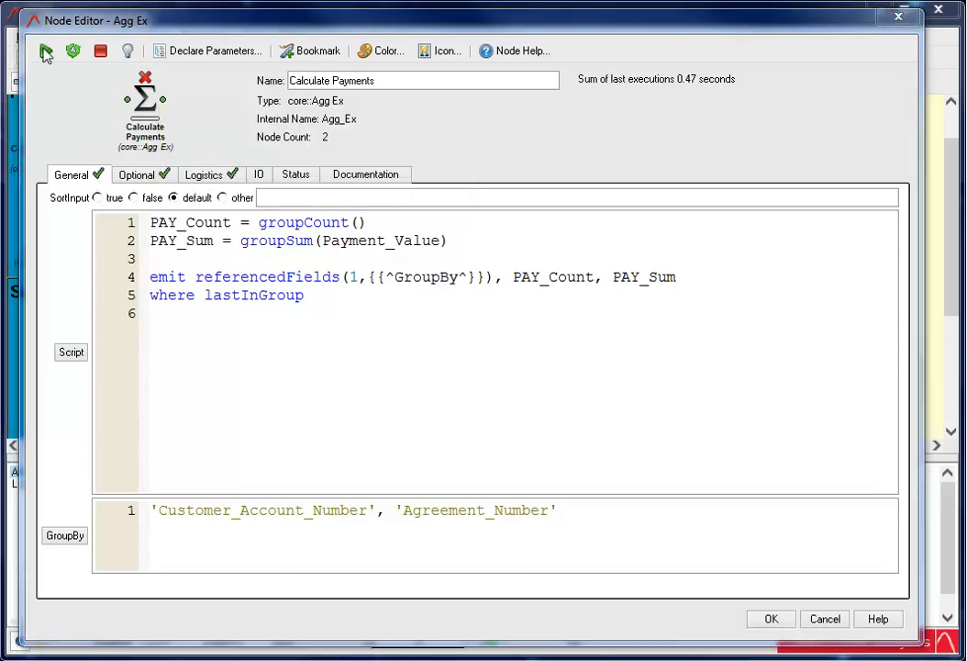
click(97, 199)
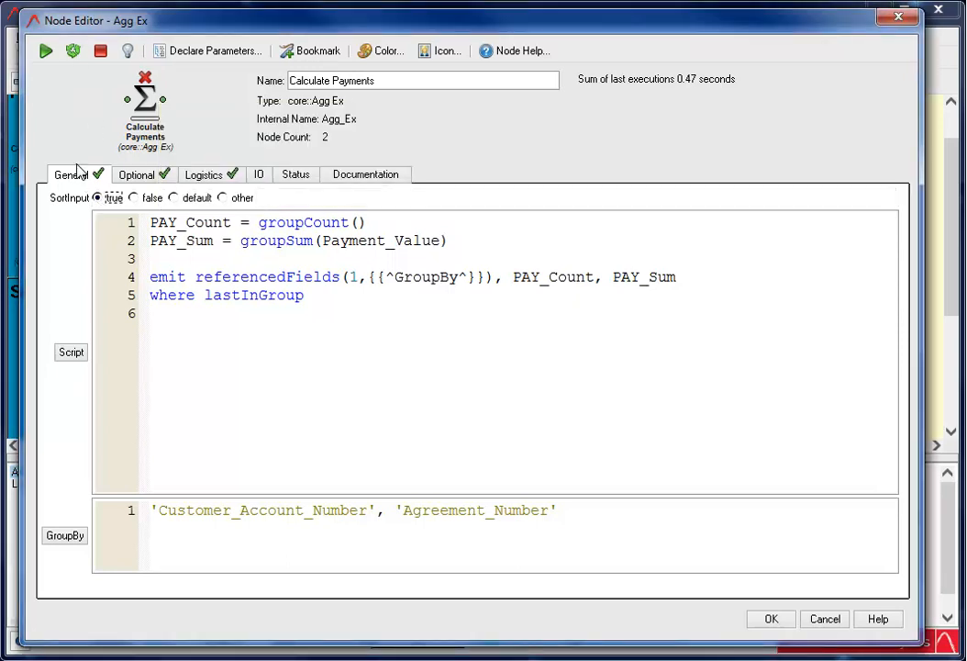
click(73, 52)
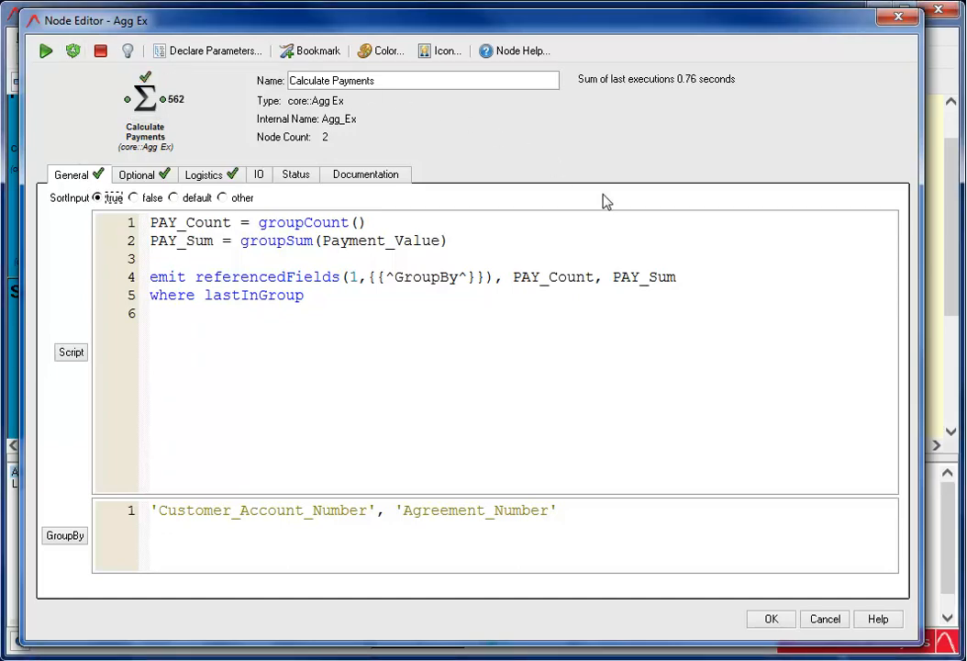
click(779, 620)
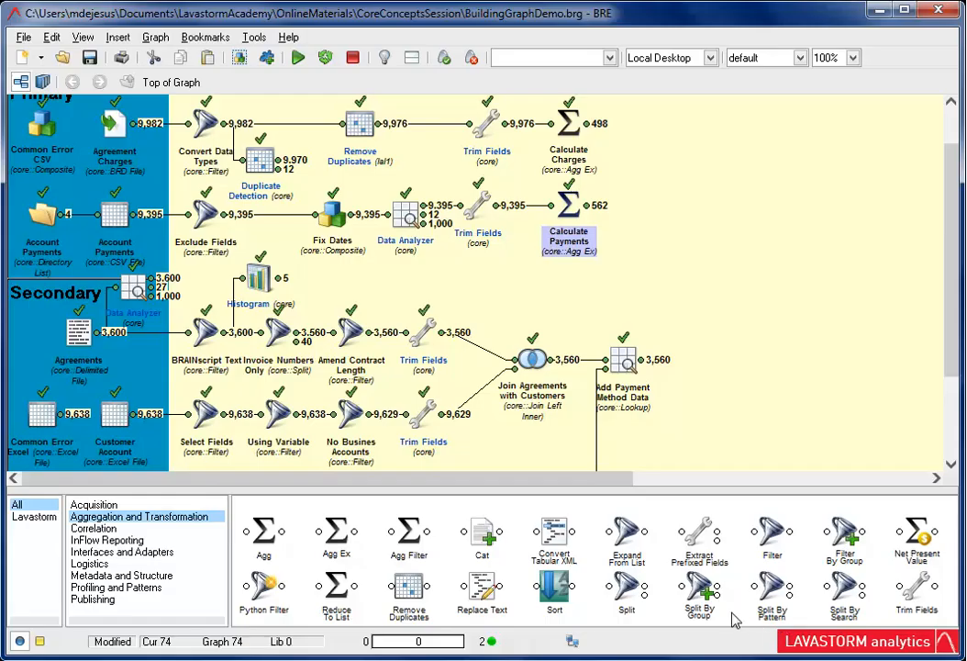
Step: Examine the Calculate Payments output records with their PAY_Count and PAY_Sum fields and close the data viewer
double_click(588, 211)
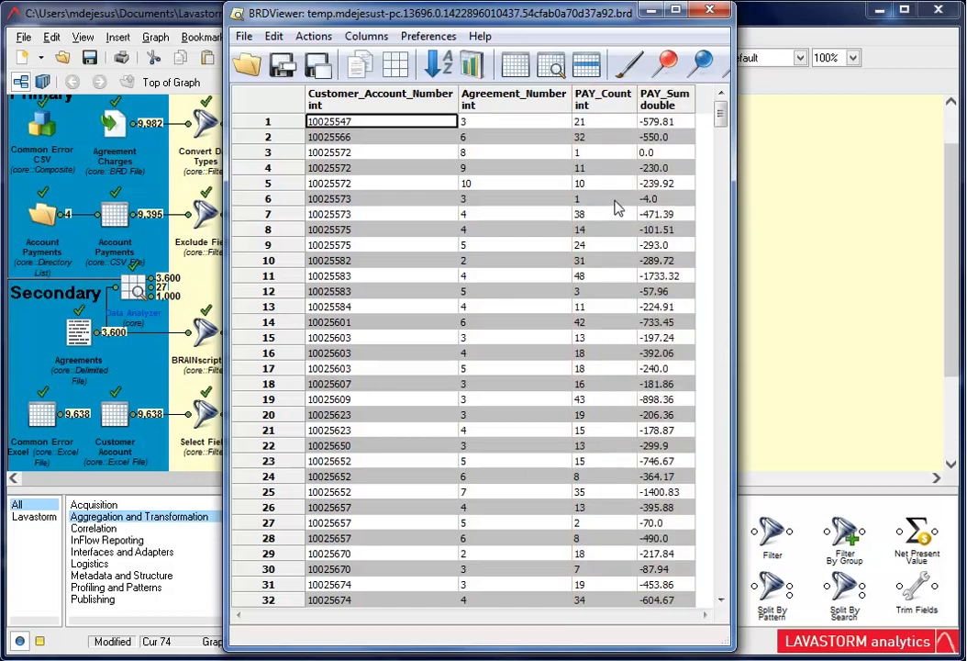
click(707, 9)
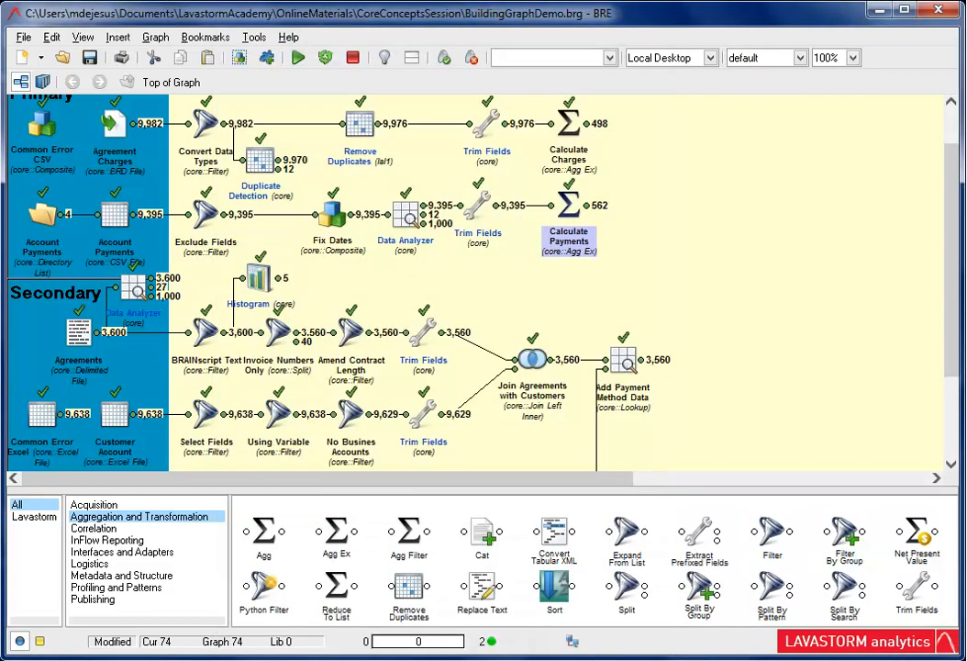